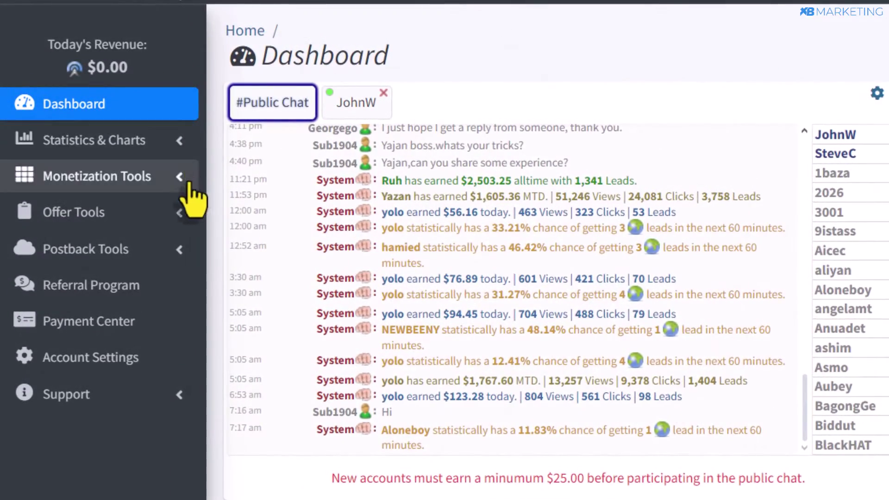
- Start a new offer wall from the monetization tools and agree to its Terms of Service
click(168, 175)
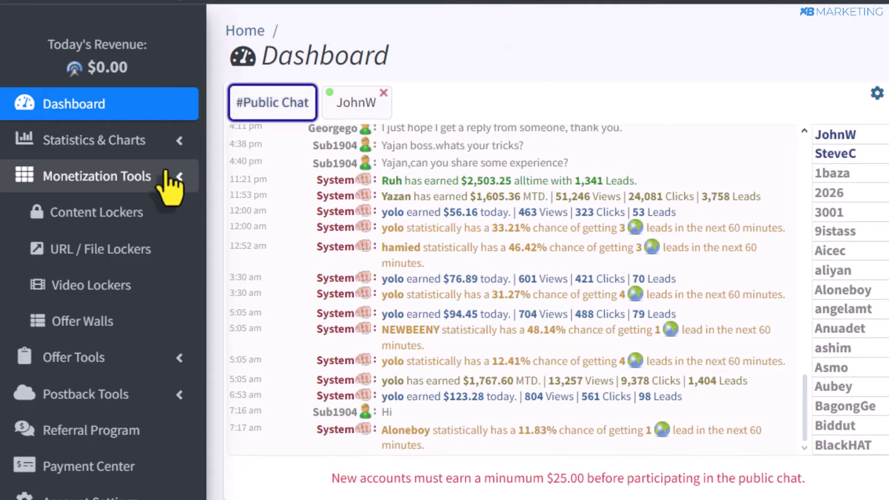
click(95, 329)
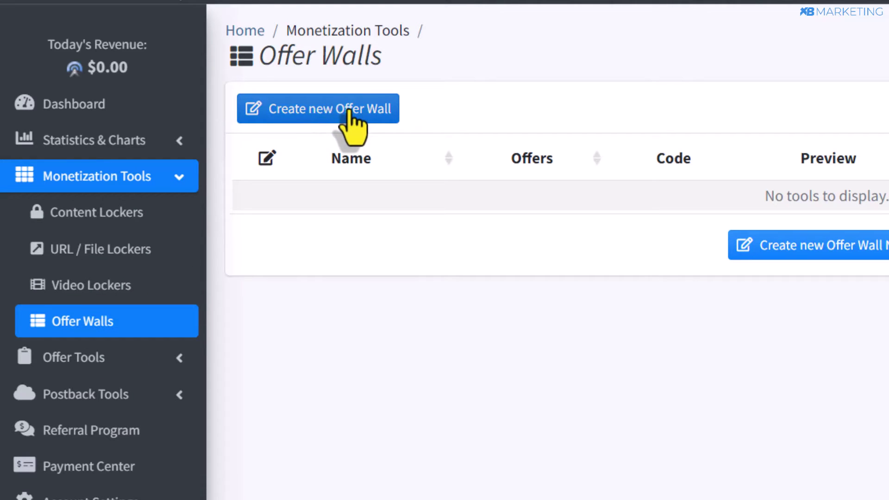
click(350, 123)
click(252, 479)
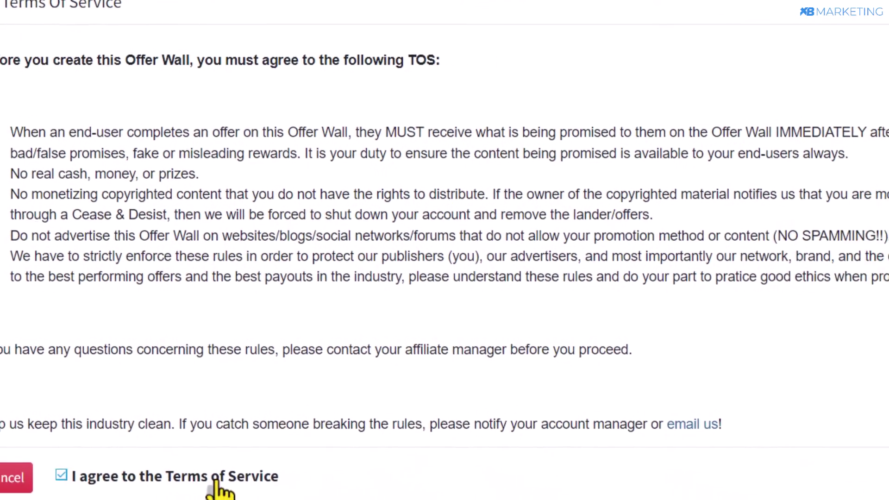
click(821, 444)
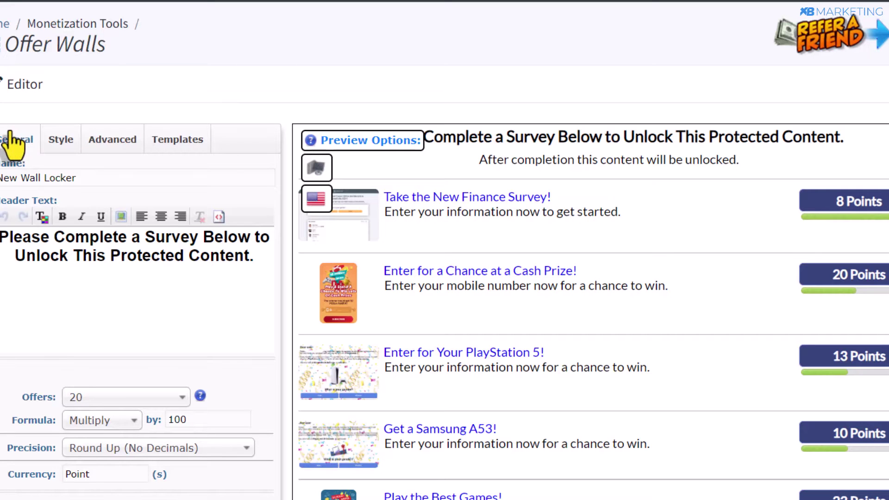
- Set the offer wall's payout formula to multiply by 1000 and its currency name to Coin
scroll(71, 119, down, 2)
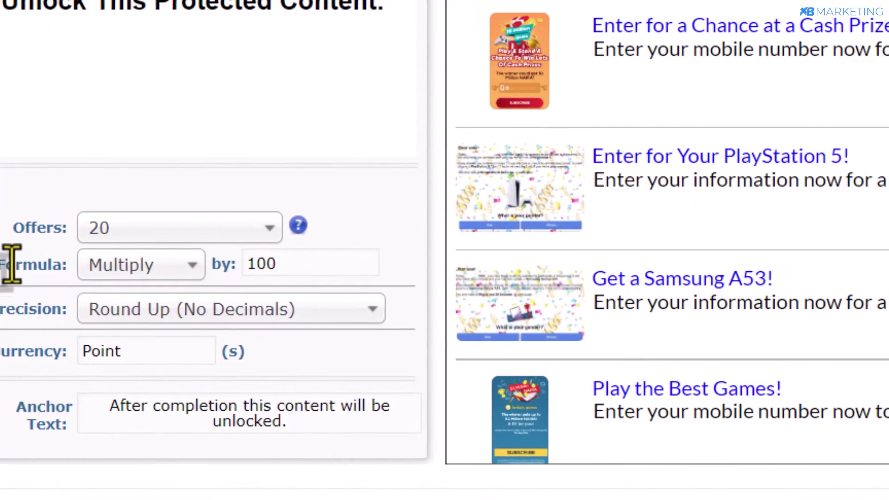
click(293, 269)
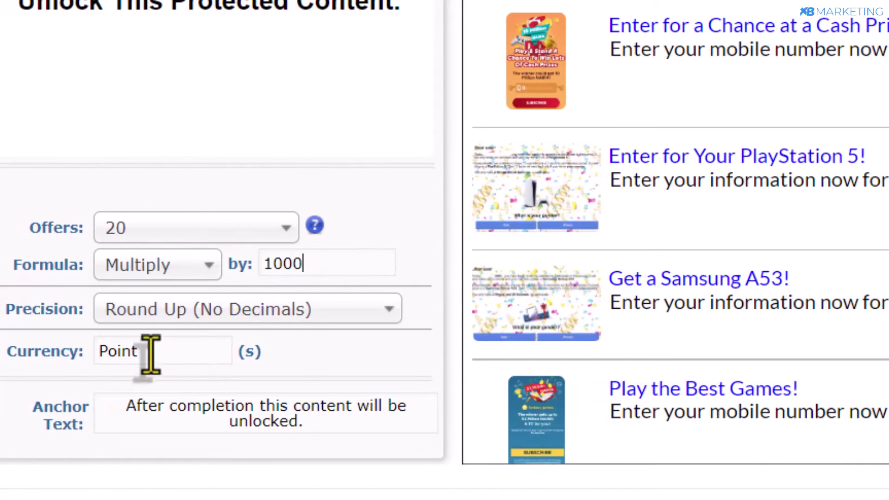
drag(152, 355, 95, 357)
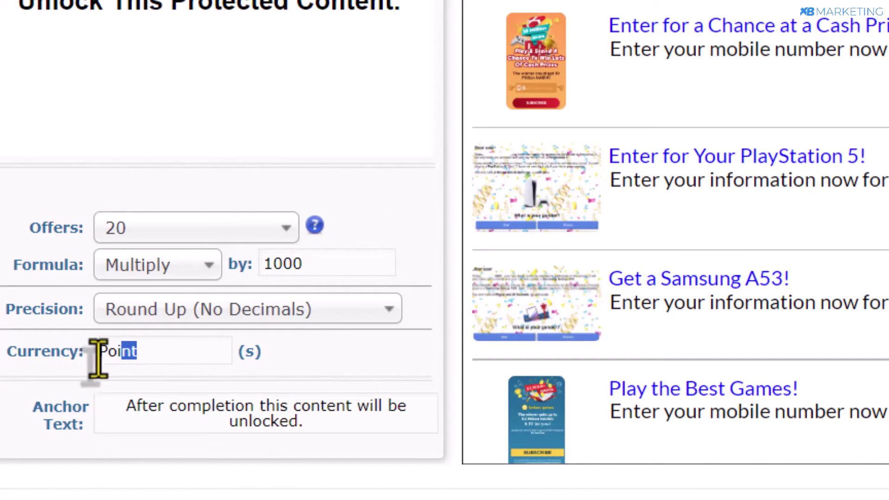
text(Coi)
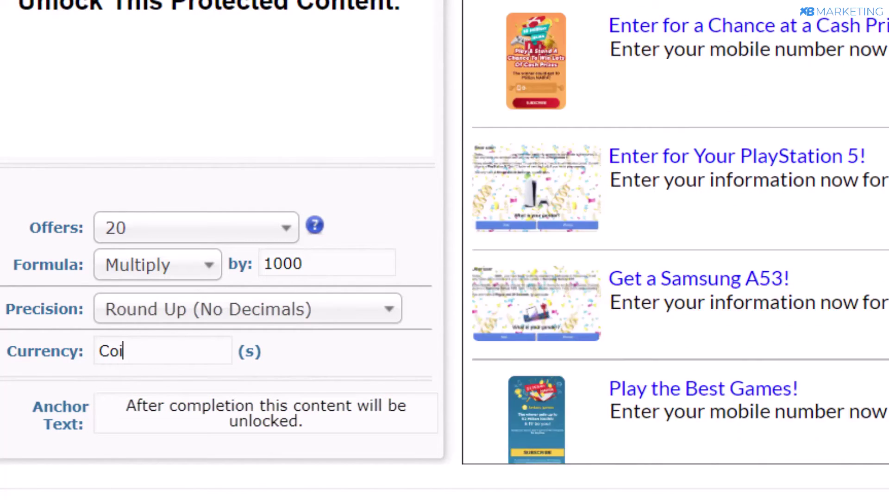
text(ns)
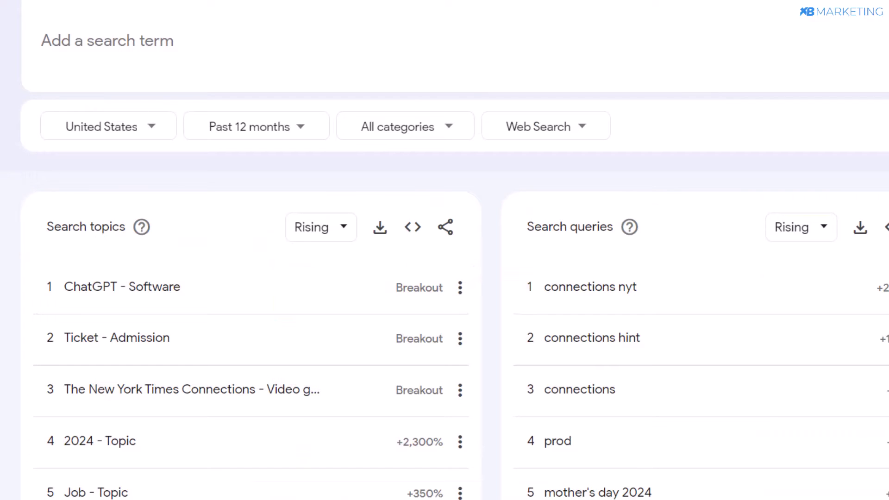
- Switch to Google Trends and look up the search term "gta v for mobile" worldwide for the past 30 days
click(64, 31)
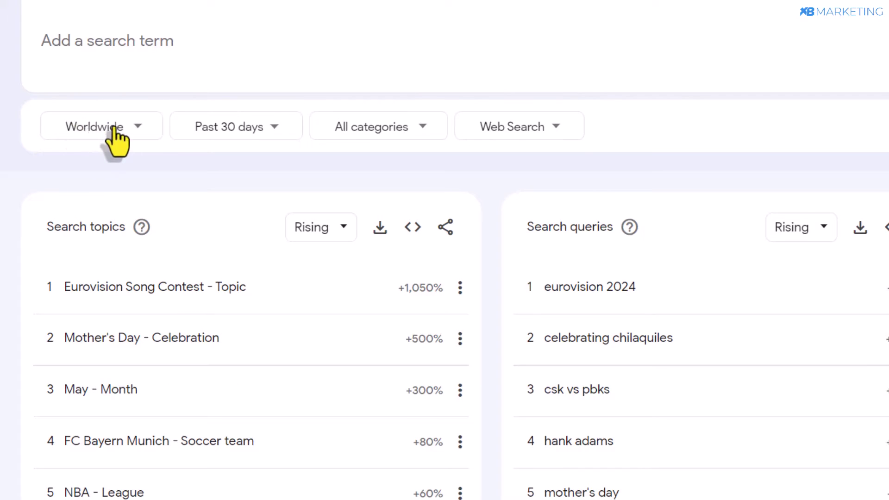
click(253, 132)
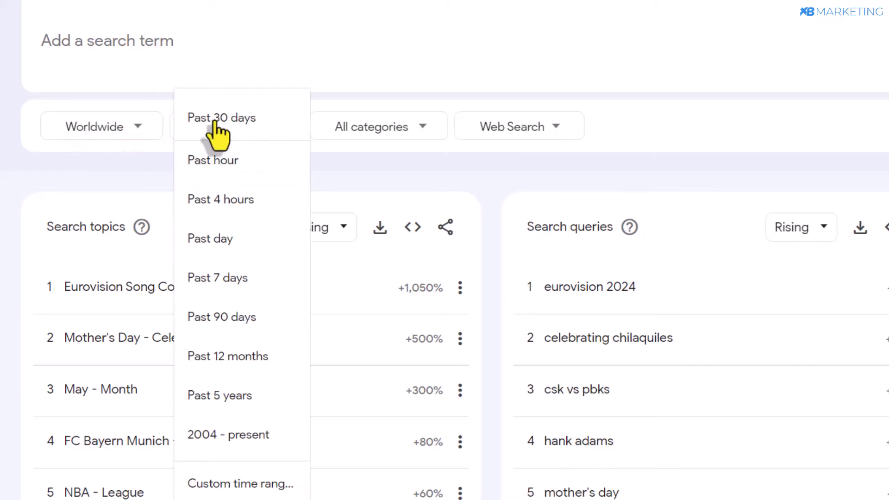
click(150, 172)
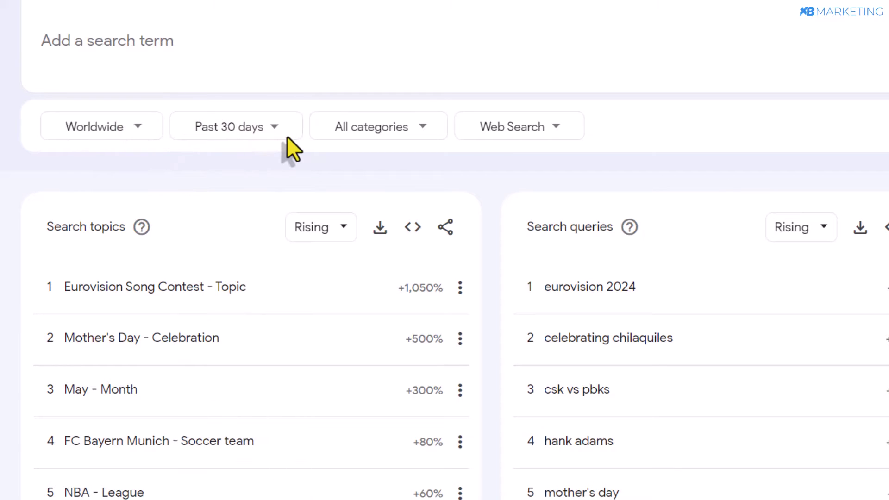
click(131, 41)
text(gta v for mobile)
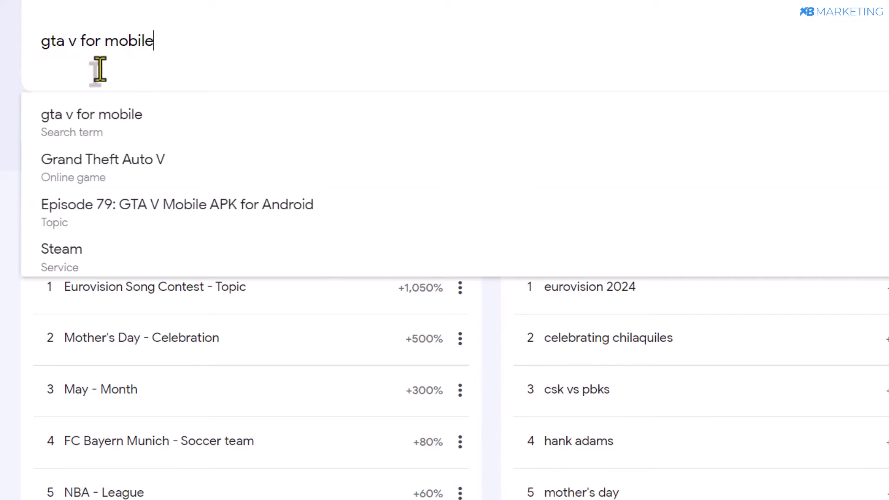
click(96, 132)
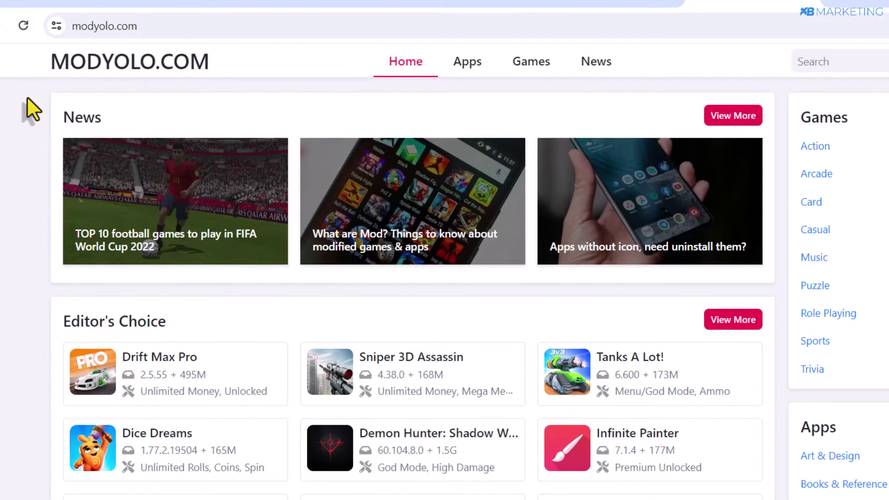
- Search modyolo.com for "gta v" and open the Grand Theft Auto V / GTA 5 page to get its web address
click(849, 62)
text(gta v)
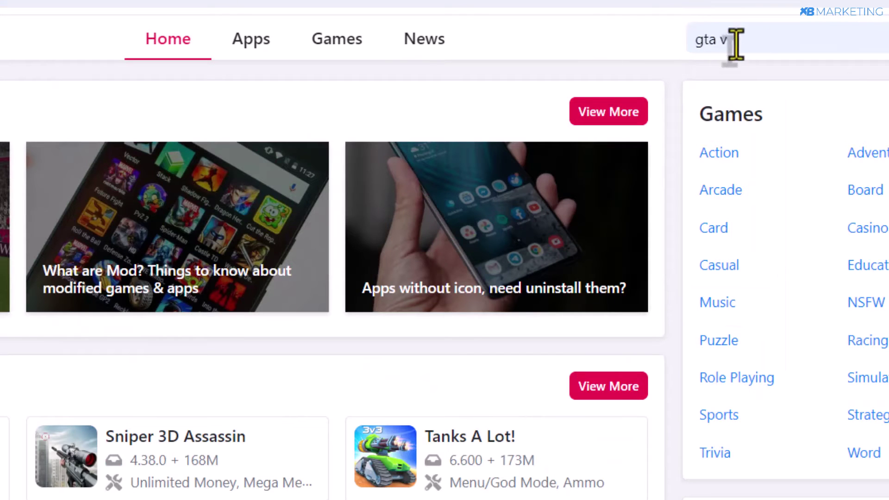
key(Return)
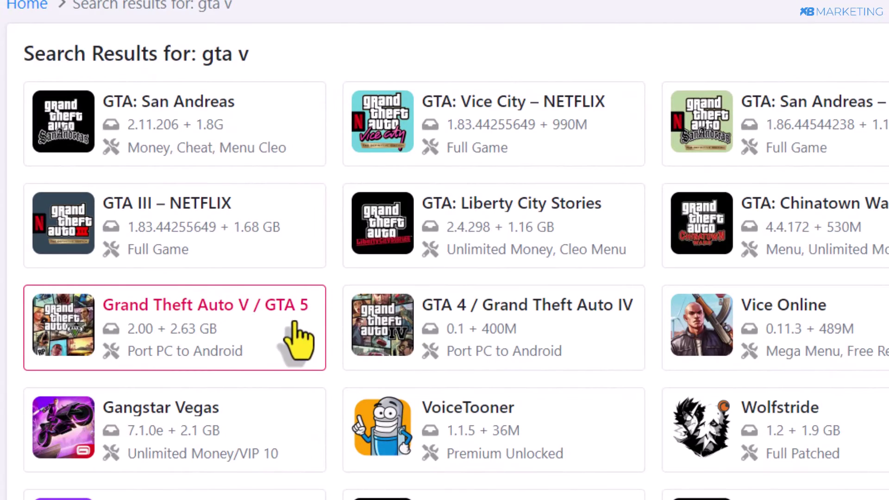
click(153, 324)
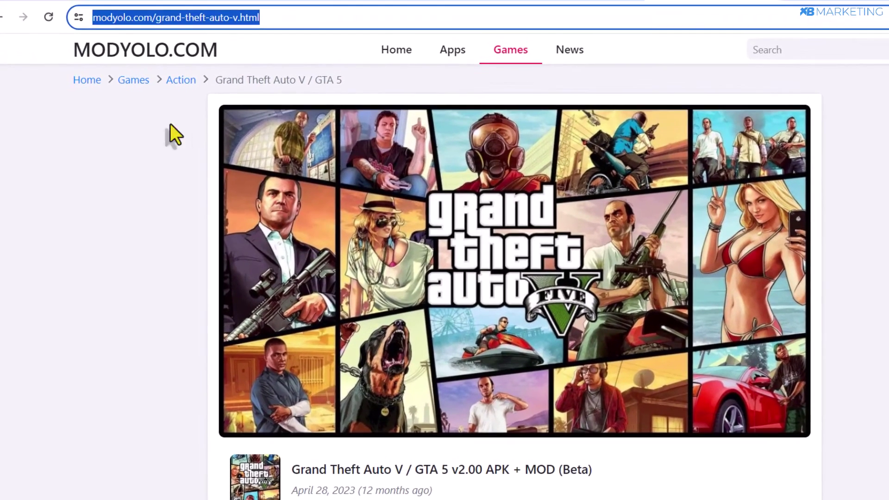
click(164, 99)
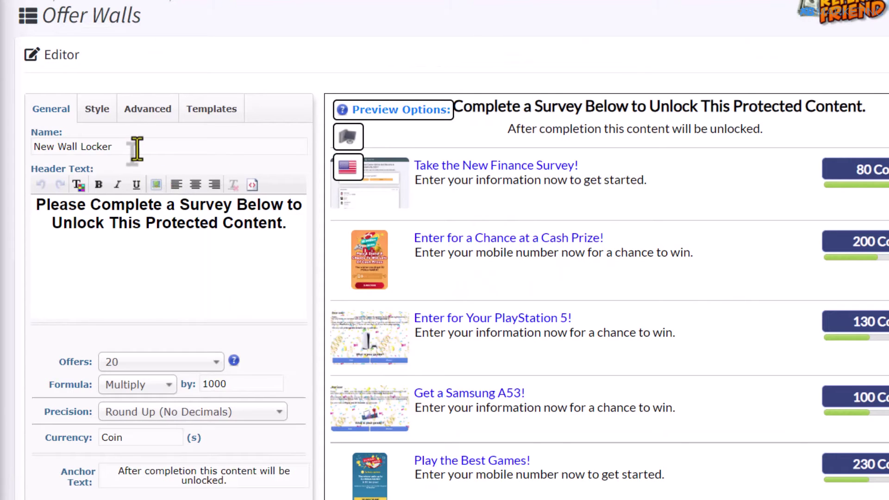
- Rename the offer wall in the CPAGrip editor as "Gta v"
drag(134, 147, 33, 147)
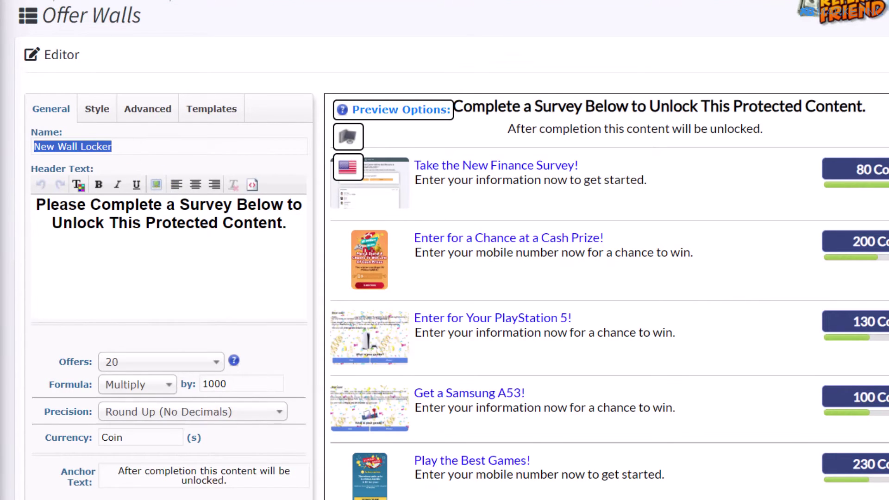
text(Gta v)
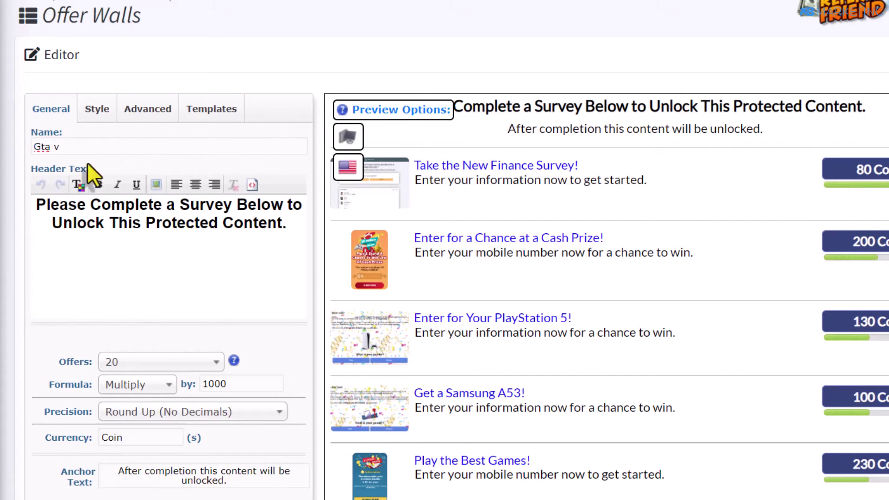
scroll(190, 333, down, 2)
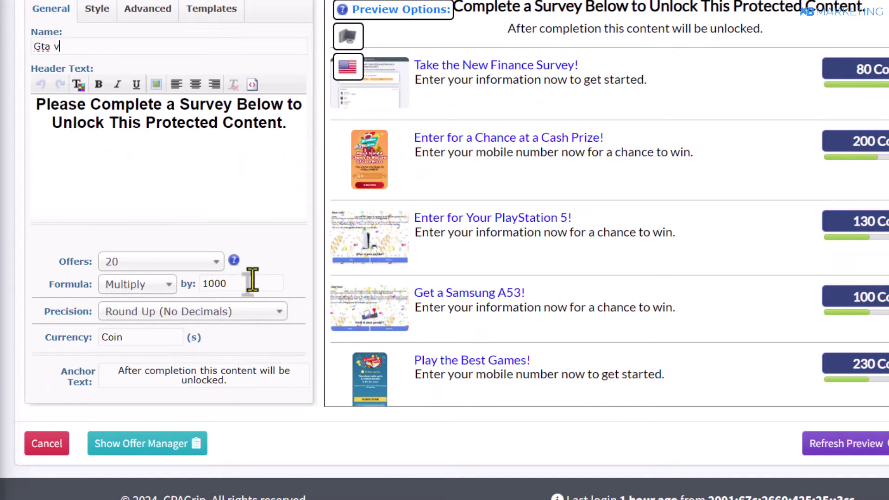
- Set the header text to "Claim 1,000 coins to DOWNLOAD GTA V for your Mobile." and the number of offers to 10
scroll(252, 280, up, 2)
click(65, 204)
key(ctrl+a)
text(Claim 1,000 coins to DOWNLOAD GTA V for your Mobile.)
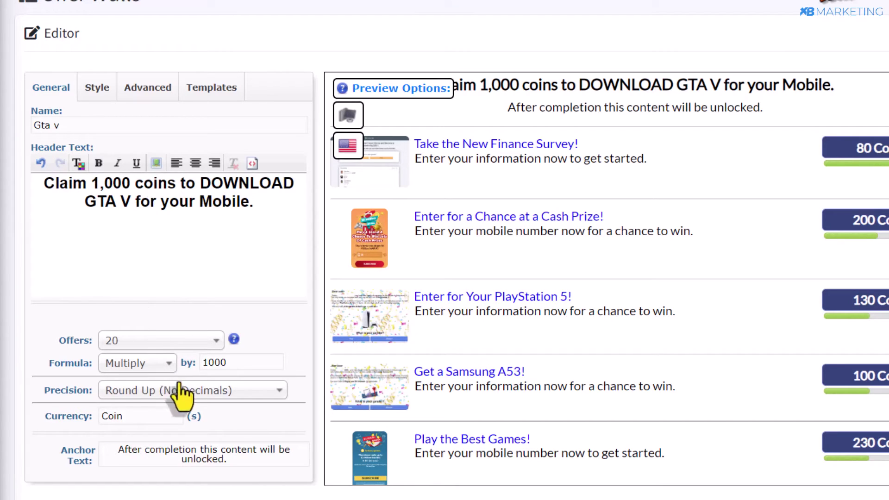
click(213, 340)
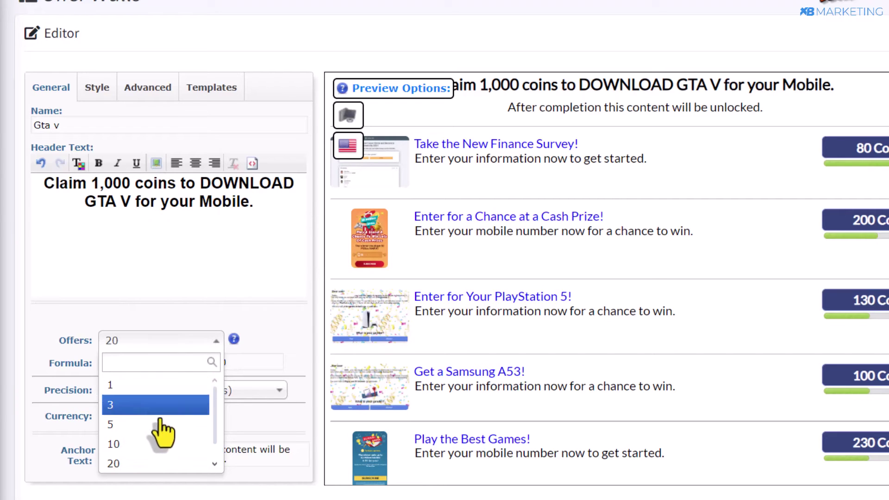
click(158, 443)
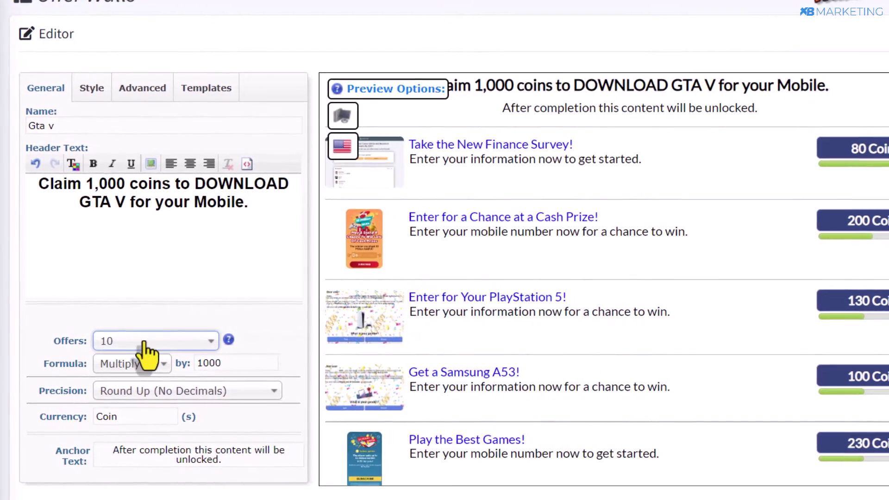
- Look through the offers in the offer wall preview and examine how many coins each one pays
scroll(827, 162, down, 3)
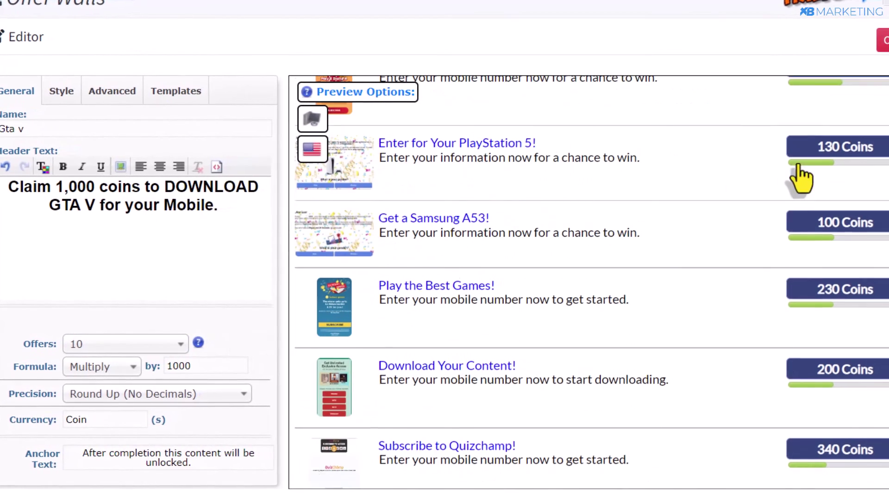
scroll(856, 259, down, 2)
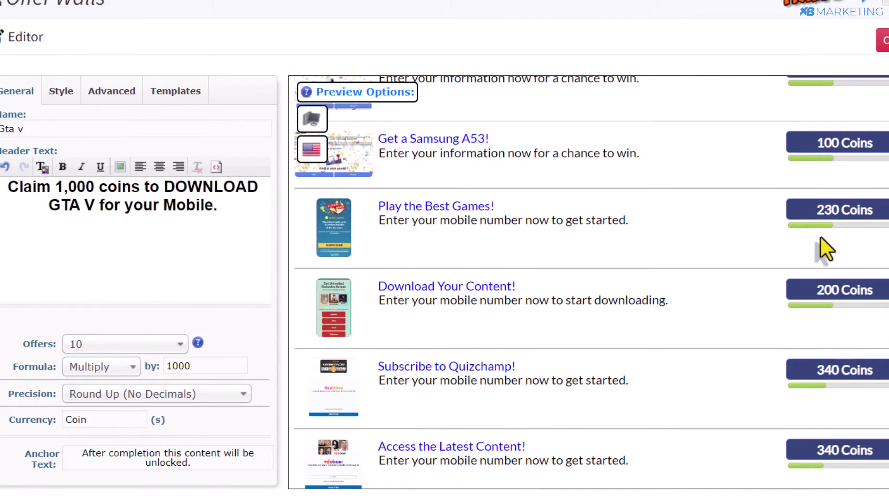
scroll(826, 254, up, 5)
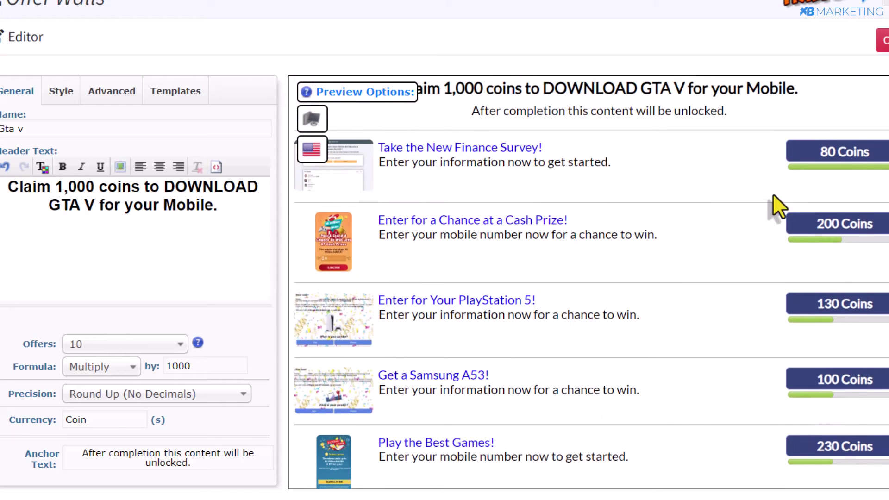
mouse_move(367, 96)
scroll(801, 187, down, 3)
scroll(829, 184, up, 2)
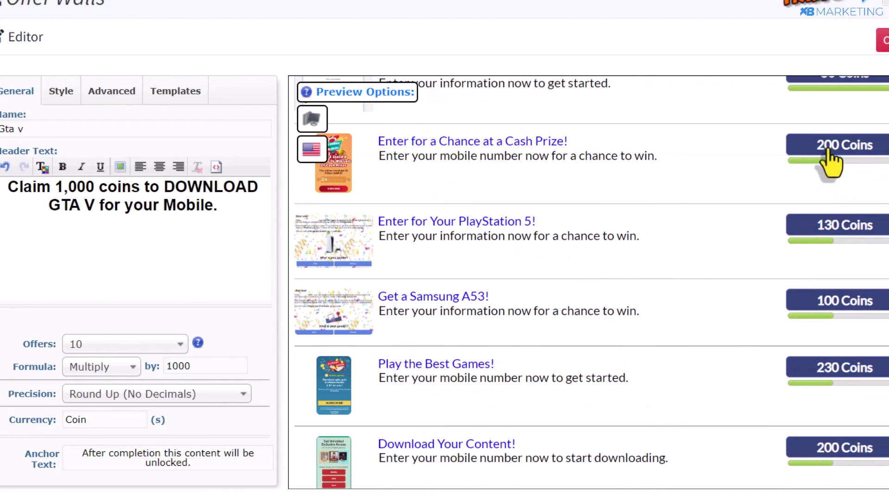
scroll(846, 300, down, 3)
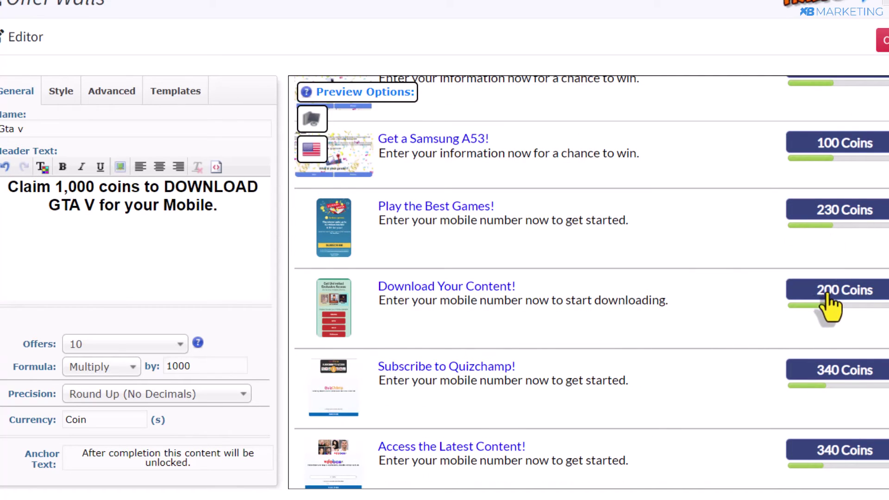
scroll(853, 415, down, 2)
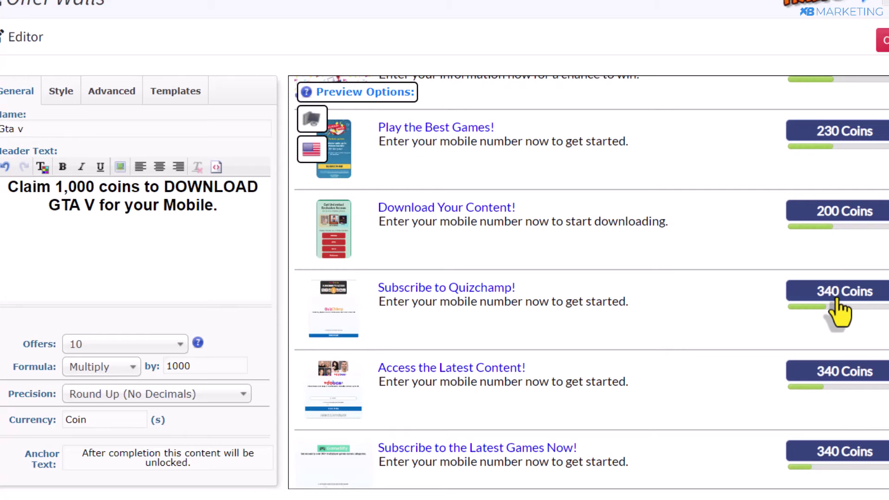
scroll(832, 299, up, 5)
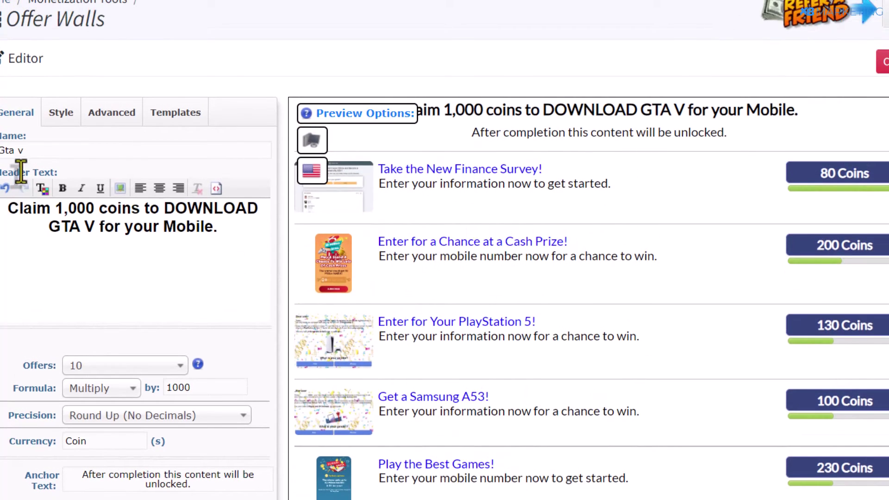
- Set the action for when no offers are available to Redirect to URL
click(117, 121)
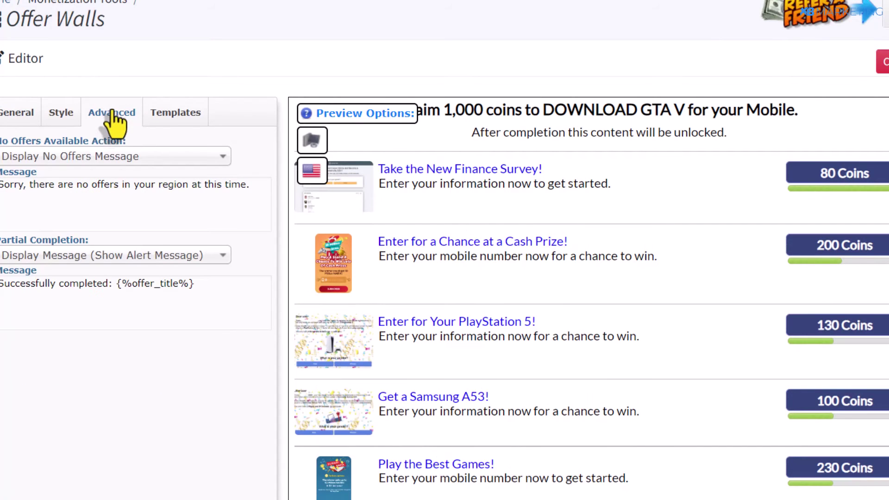
click(40, 159)
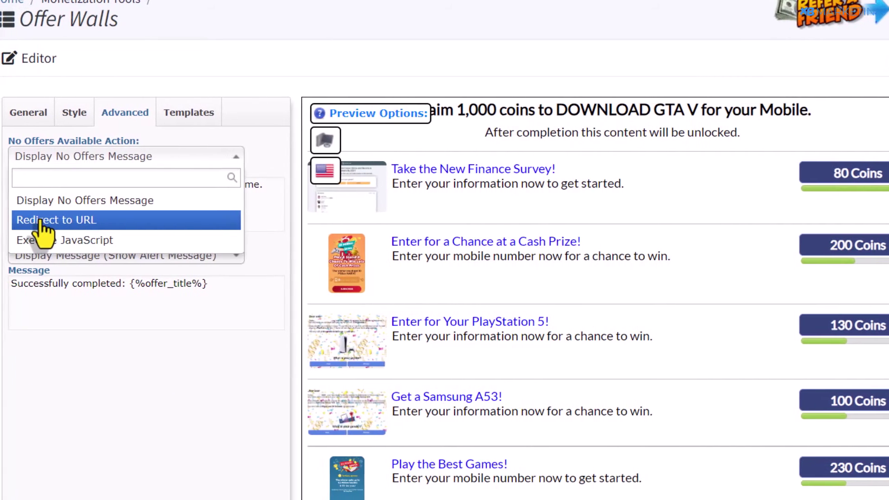
click(43, 221)
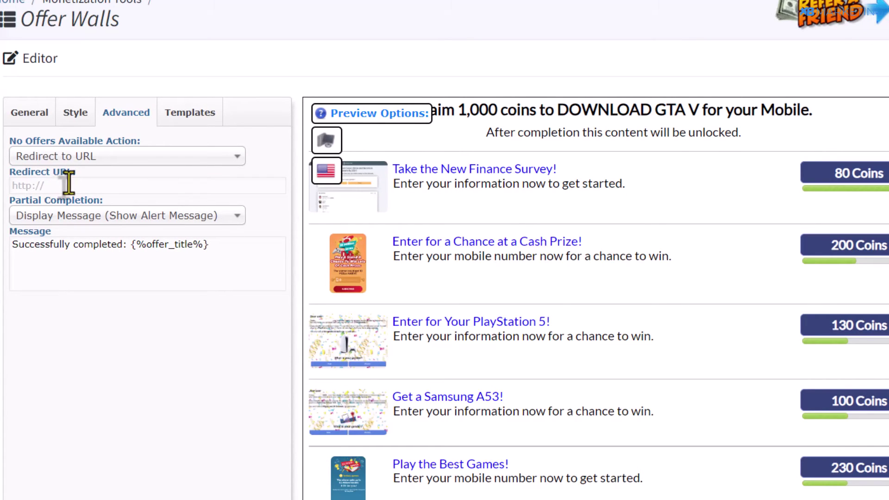
- Look through the available offer wall templates, including Dark Wall and Tiny Wall, and return to the general settings
click(204, 111)
scroll(73, 383, down, 8)
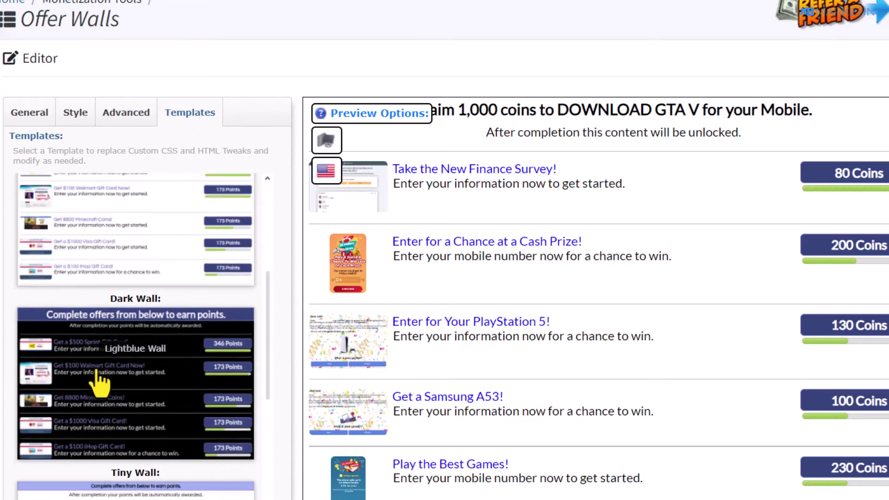
scroll(103, 364, down, 3)
scroll(107, 452, up, 3)
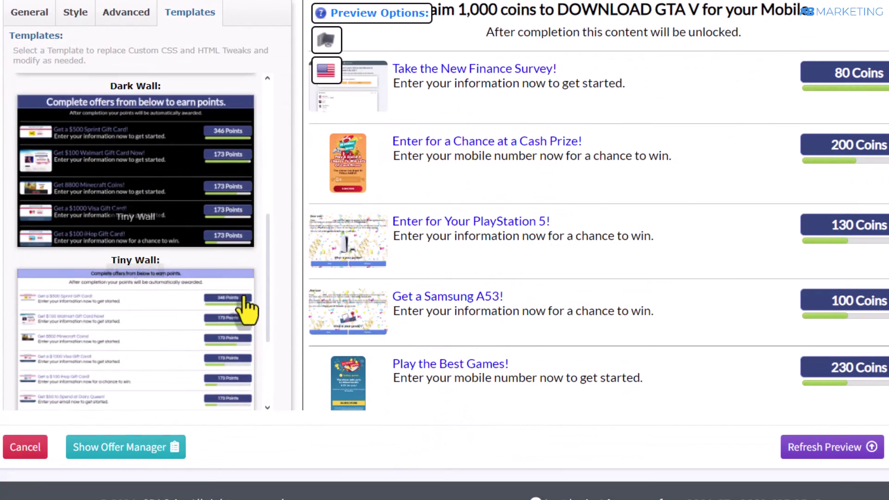
scroll(376, 282, up, 1)
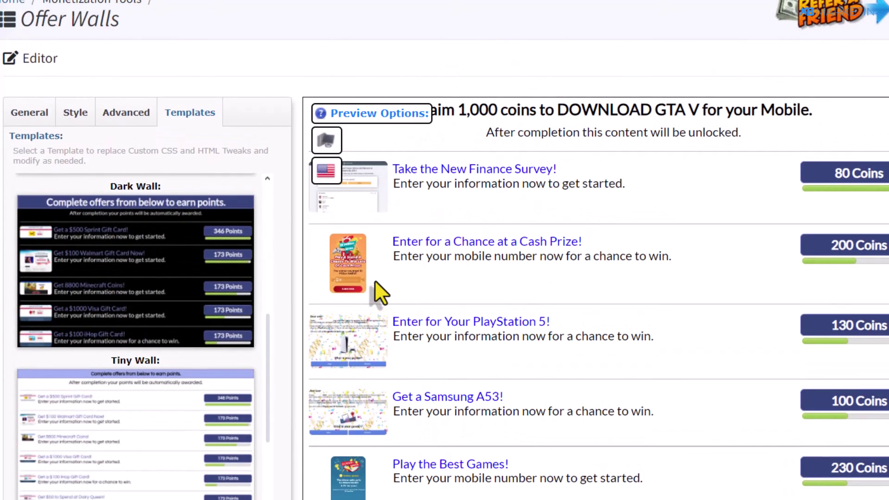
click(27, 112)
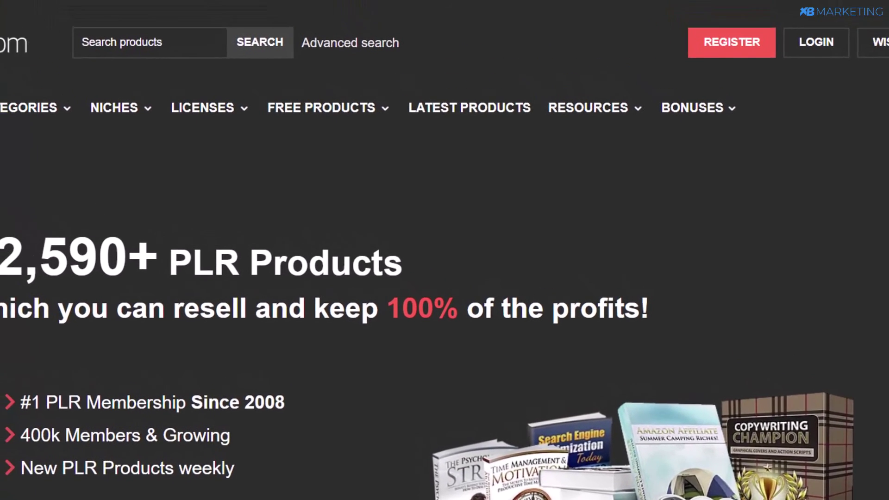
- On the PLR products website, open the Business & Making Money category and look through its products, such as 1k Payday
mouse_move(166, 162)
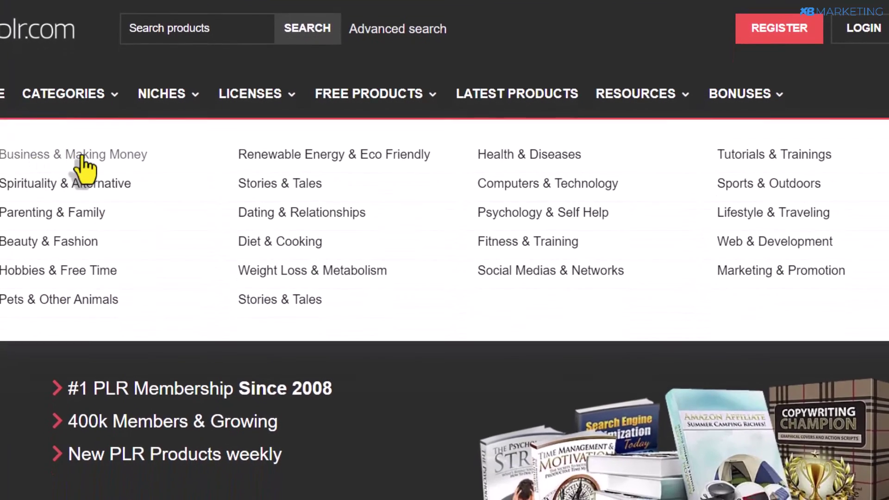
drag(75, 212, 69, 212)
click(100, 157)
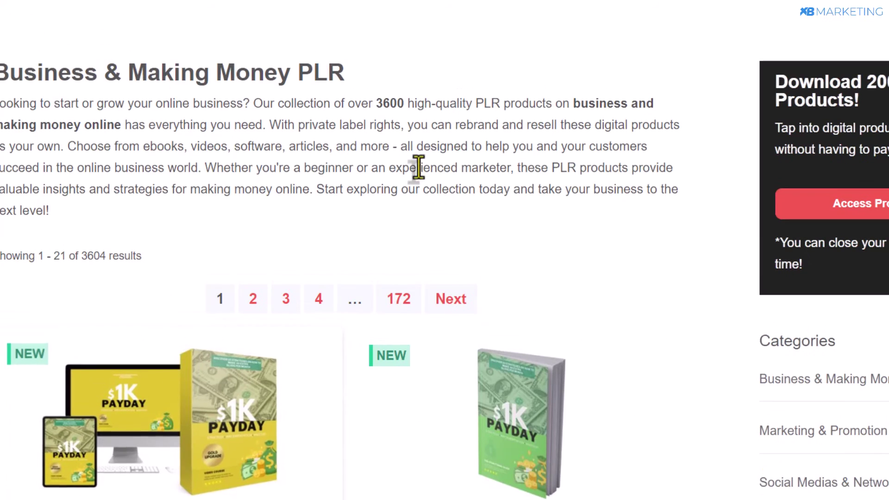
scroll(537, 384, down, 3)
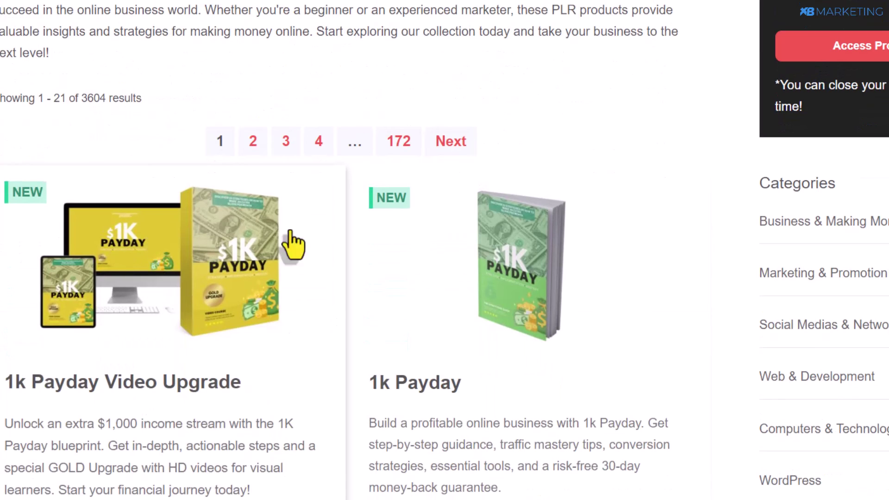
scroll(570, 281, down, 2)
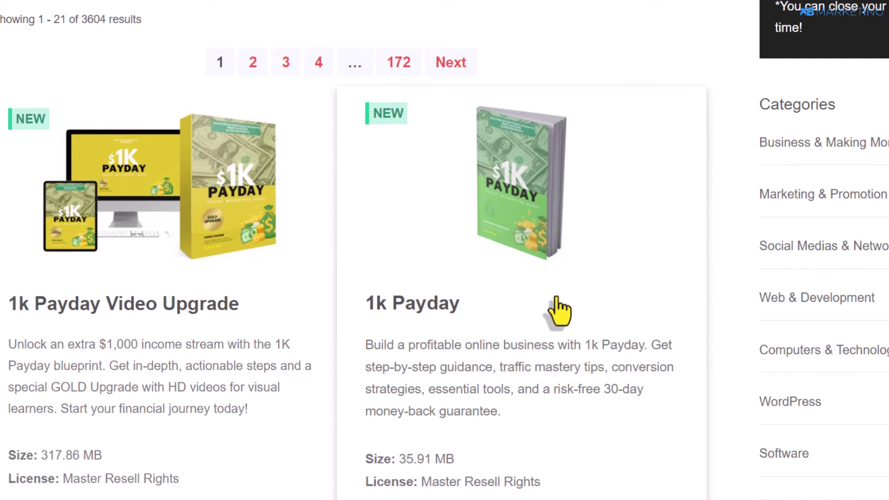
scroll(574, 285, up, 2)
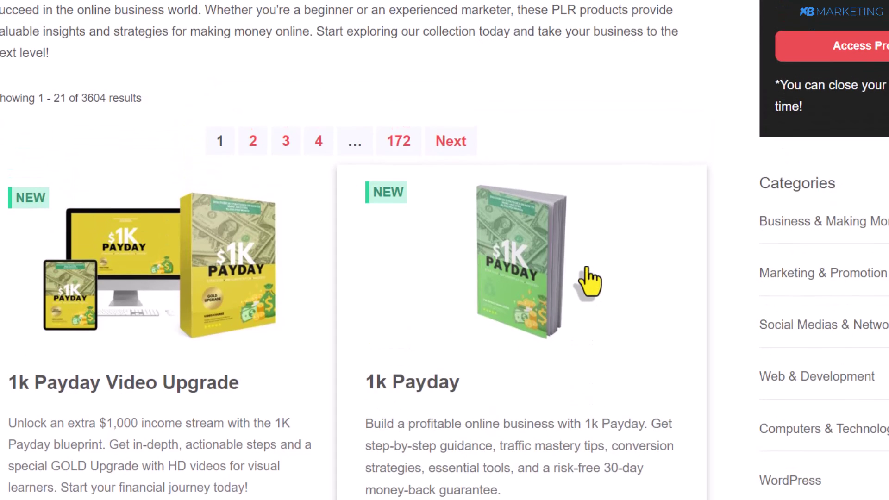
scroll(588, 281, down, 12)
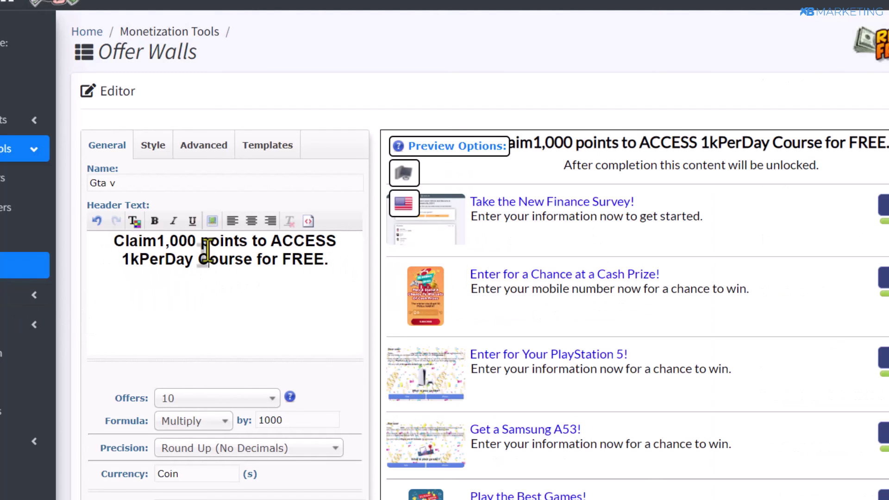
- In the CPAGrip offer wall editor, insert the missing space after "Claim" in the header text and set the currency to Point
click(155, 241)
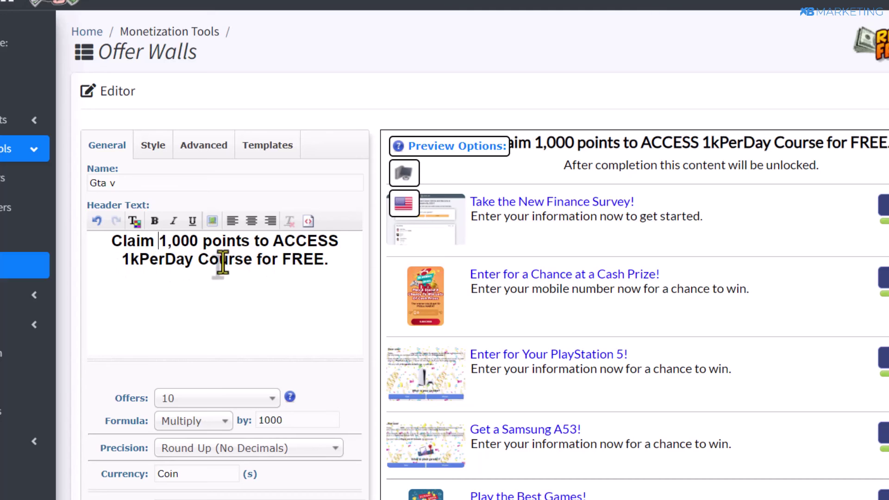
scroll(307, 323, down, 3)
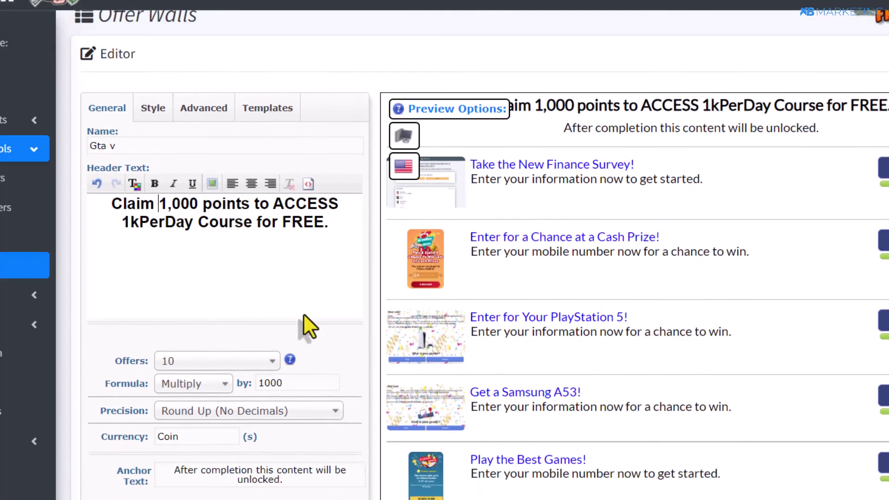
drag(160, 376, 126, 373)
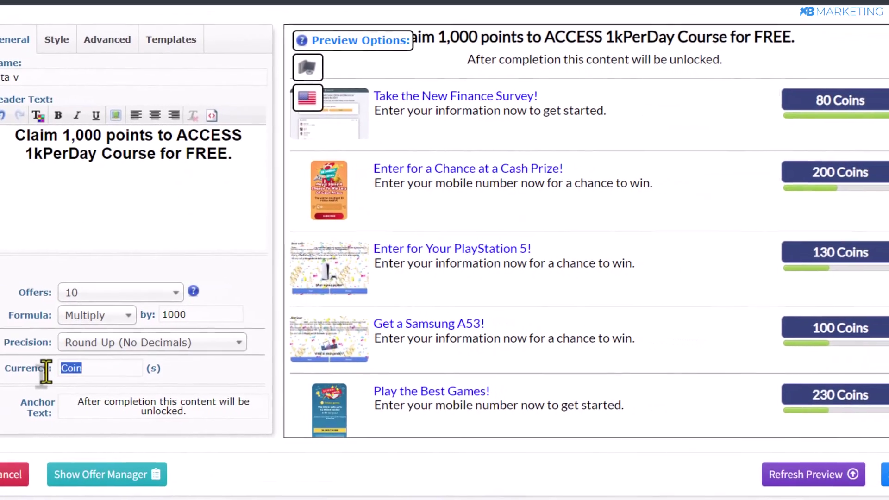
text(Point)
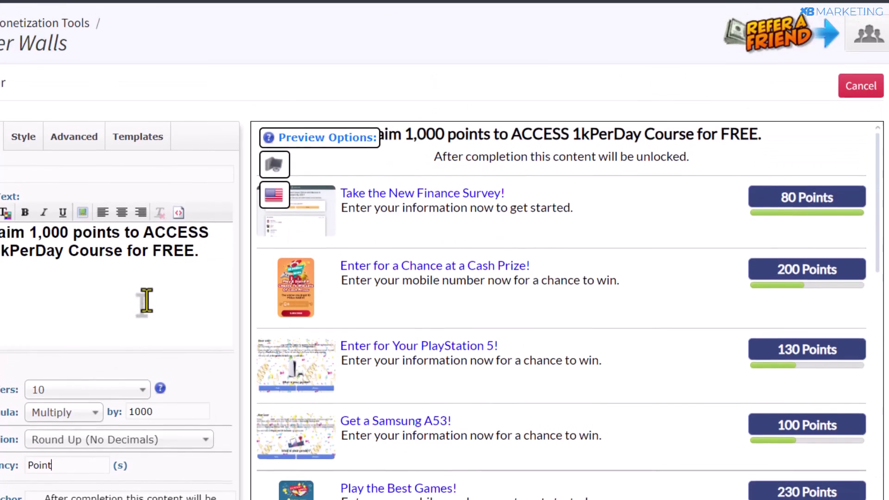
- Open the offer wall's blank Redirect URL for editing in the advanced settings
click(69, 43)
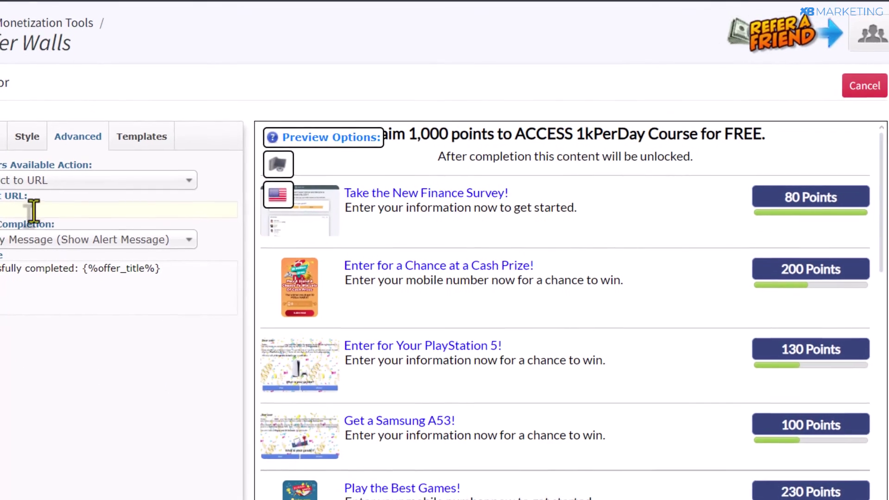
click(11, 211)
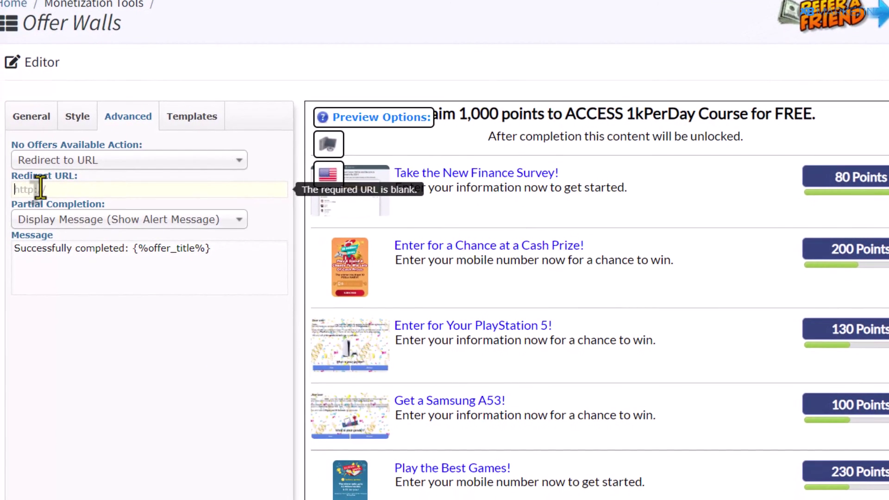